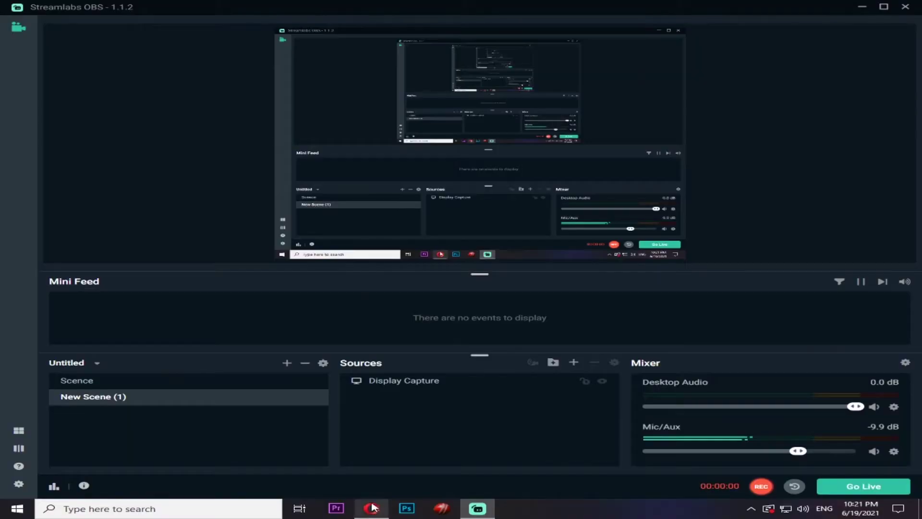
# Switch to the Opera browser, search the web for "streamlabs" and open the official streamlabs.com site
pyautogui.click(372, 509)
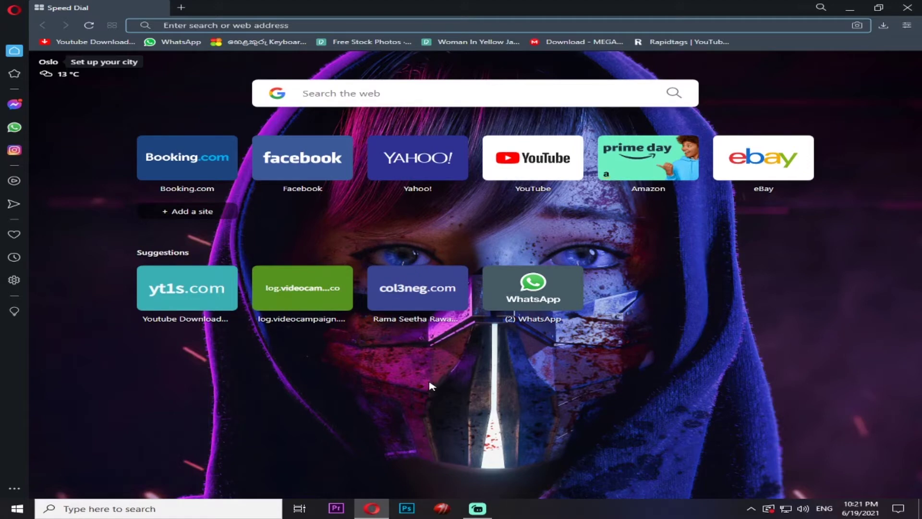
pyautogui.click(336, 93)
pyautogui.write('stream')
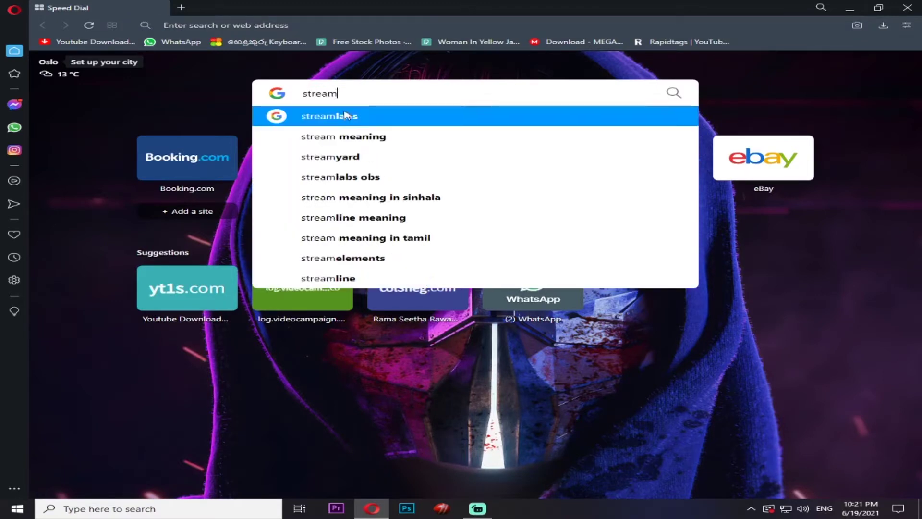
pyautogui.click(344, 115)
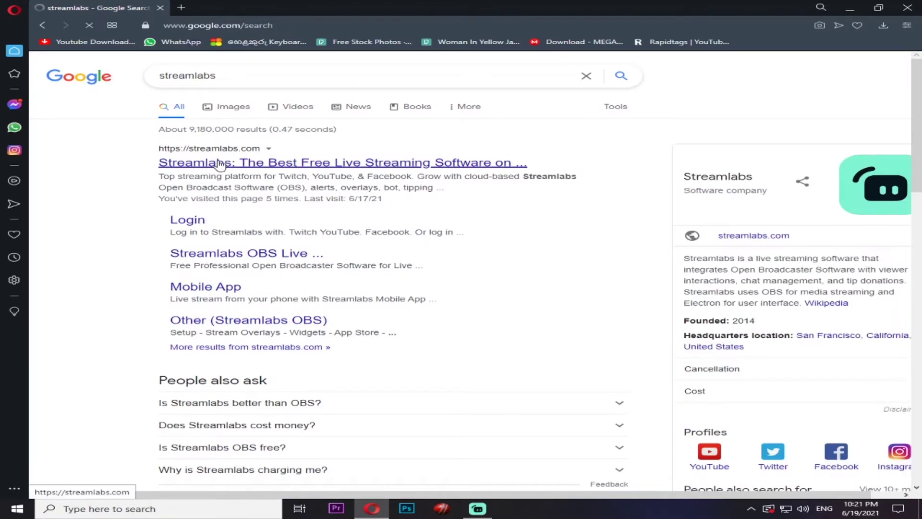
pyautogui.click(220, 164)
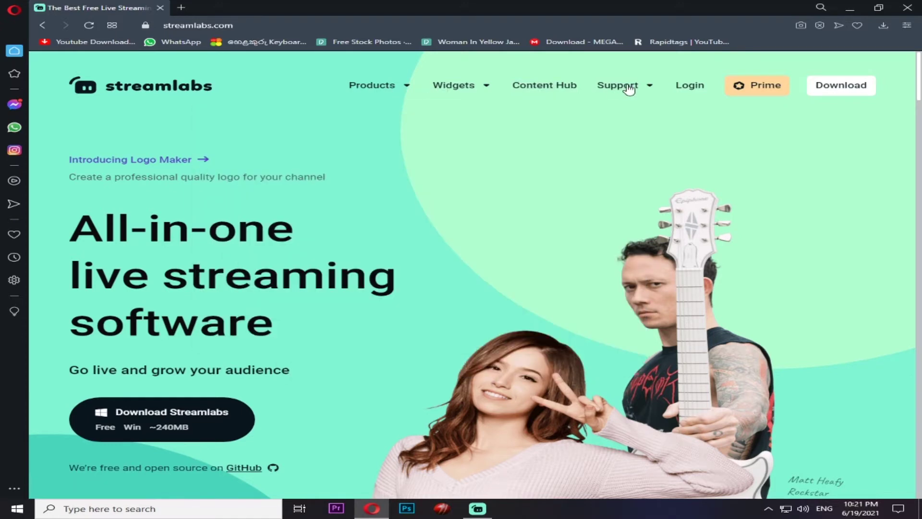
# Log in to Streamlabs with YouTube, using the saved Google account
pyautogui.click(684, 90)
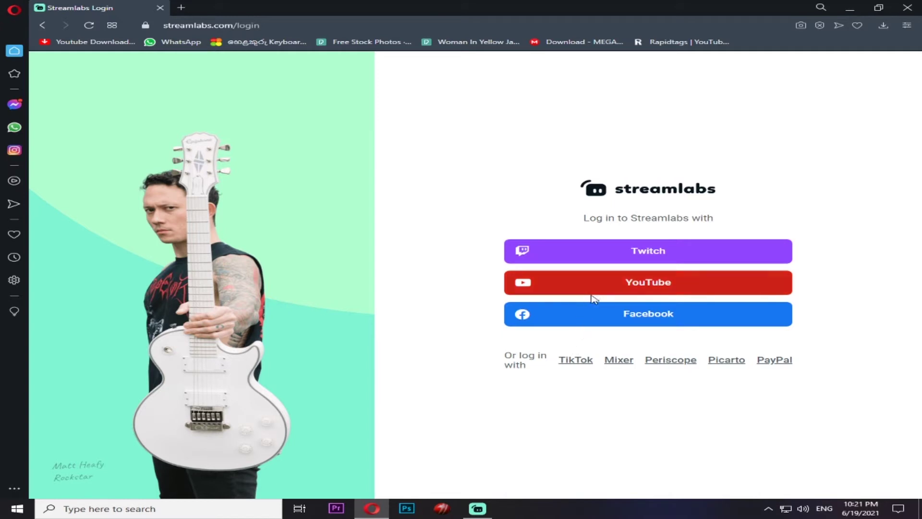
pyautogui.click(623, 284)
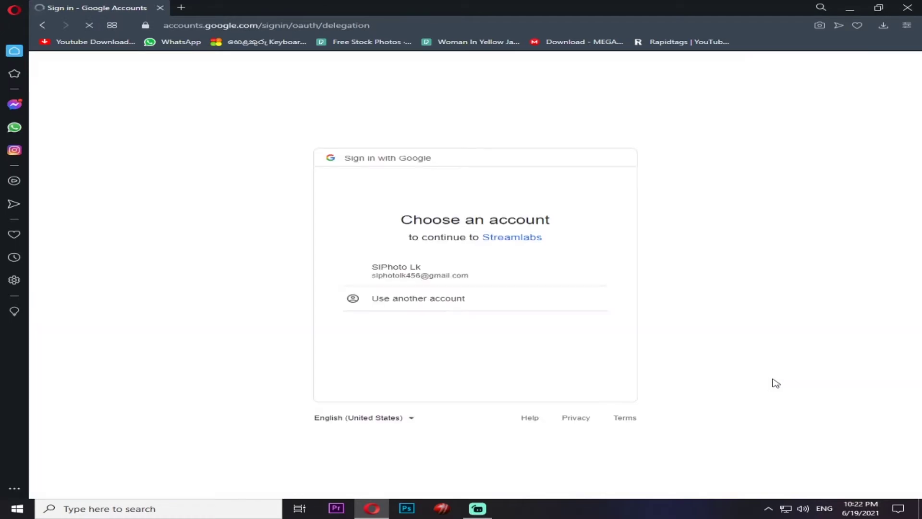
pyautogui.click(464, 281)
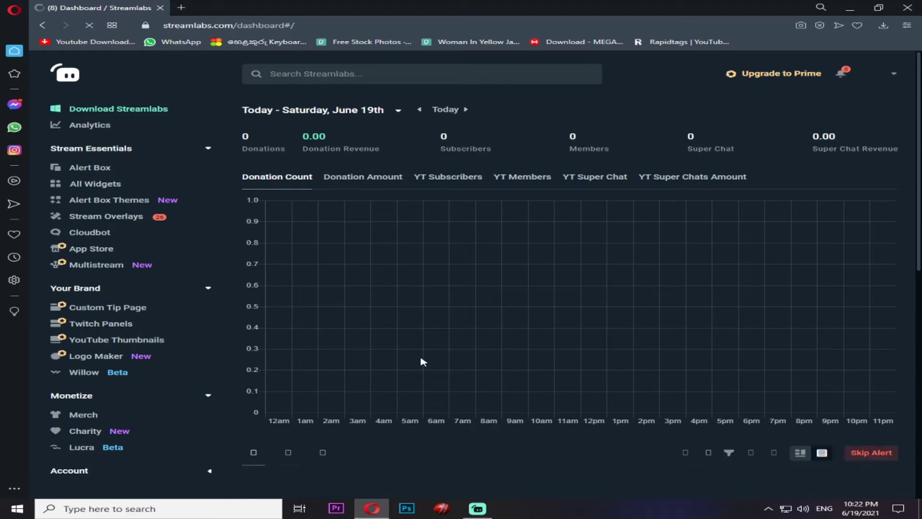
# Search Streamlabs for "al", open Alert Box Settings and dismiss the introductory Alert Types tutorial
pyautogui.click(316, 72)
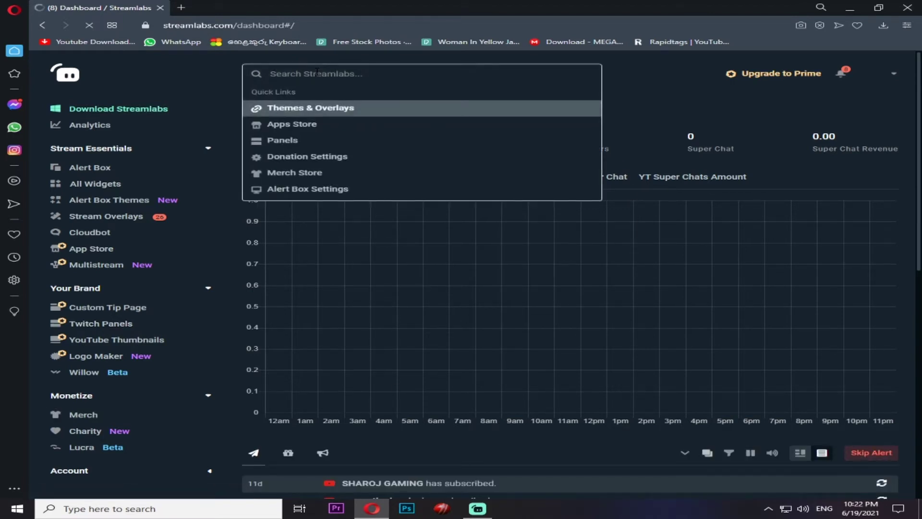
pyautogui.write('al')
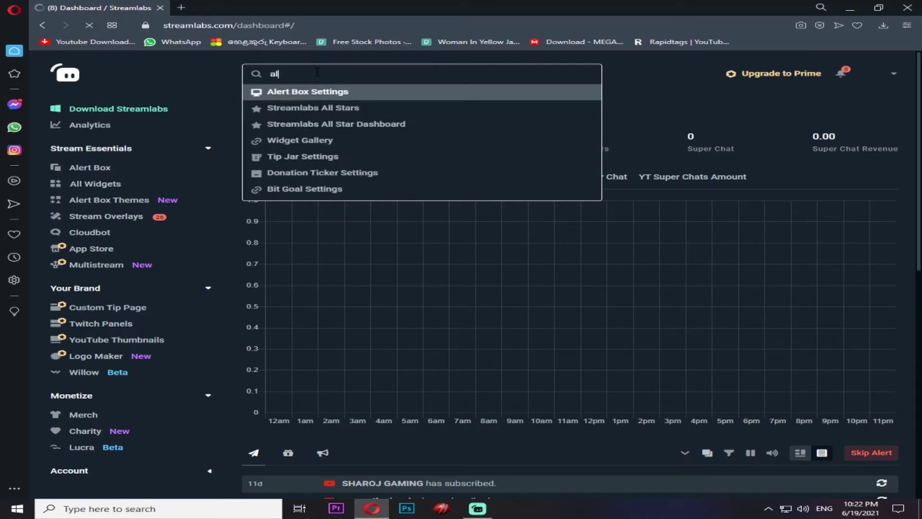
pyautogui.click(312, 95)
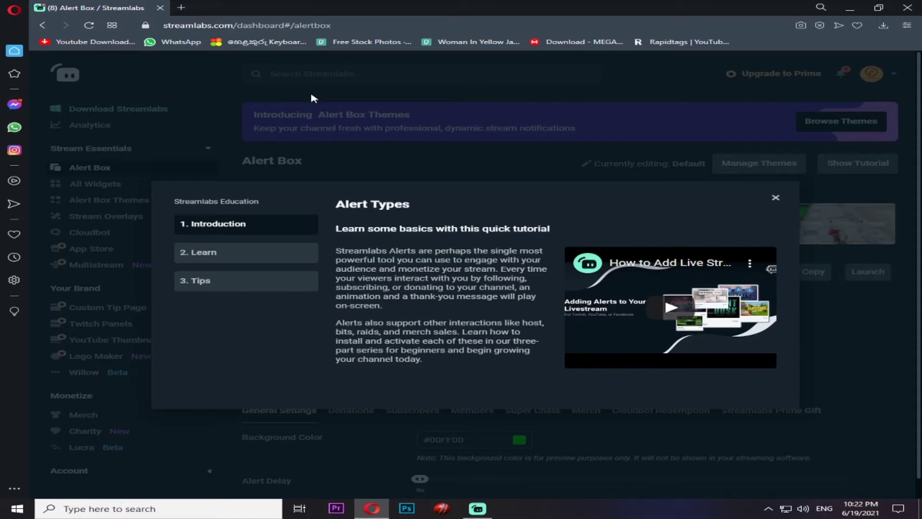
pyautogui.click(775, 197)
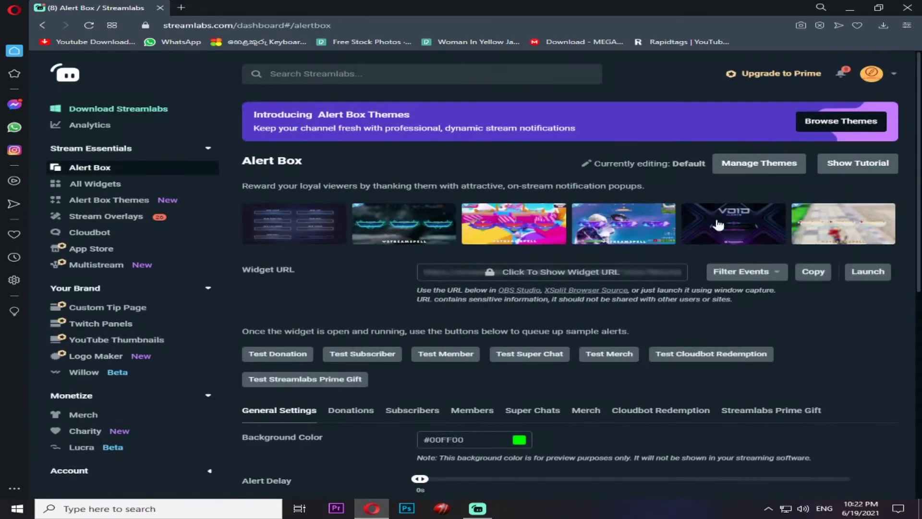
# Reveal the Alert Box widget URL and copy it
pyautogui.click(567, 274)
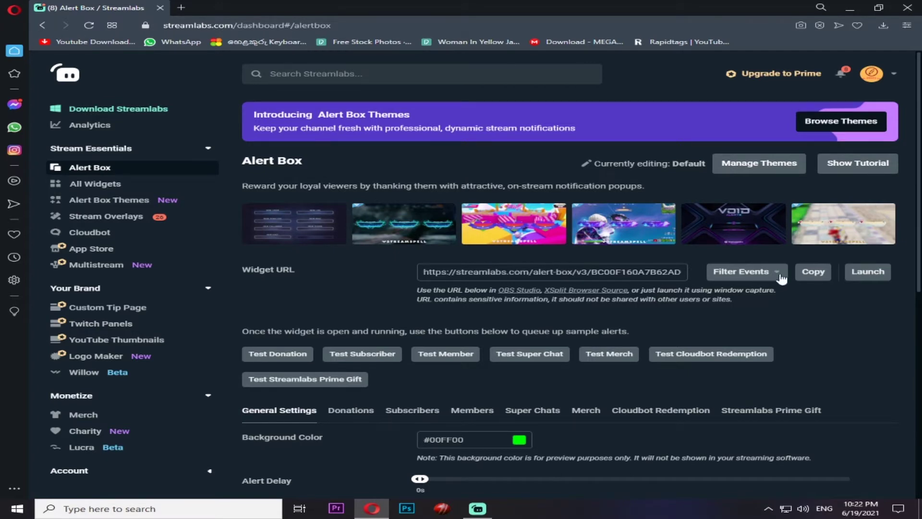
pyautogui.click(822, 274)
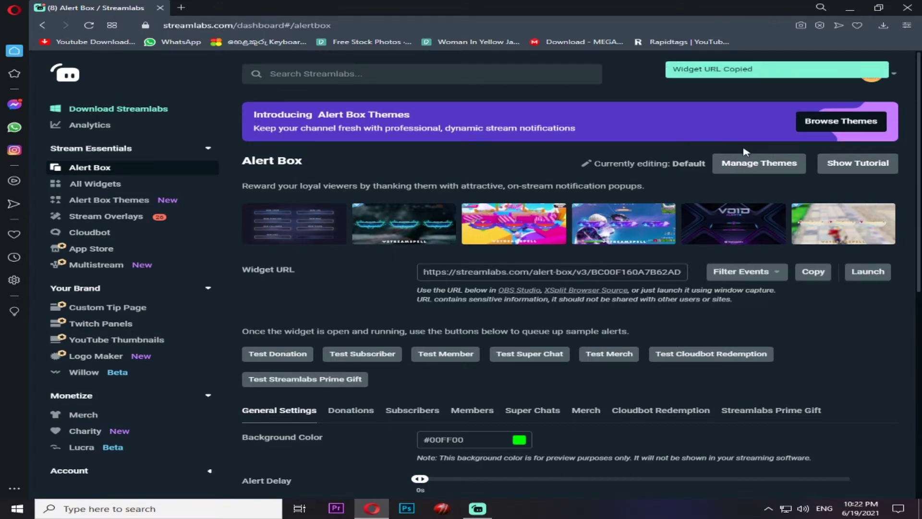
pyautogui.scroll(-3, 538, 331)
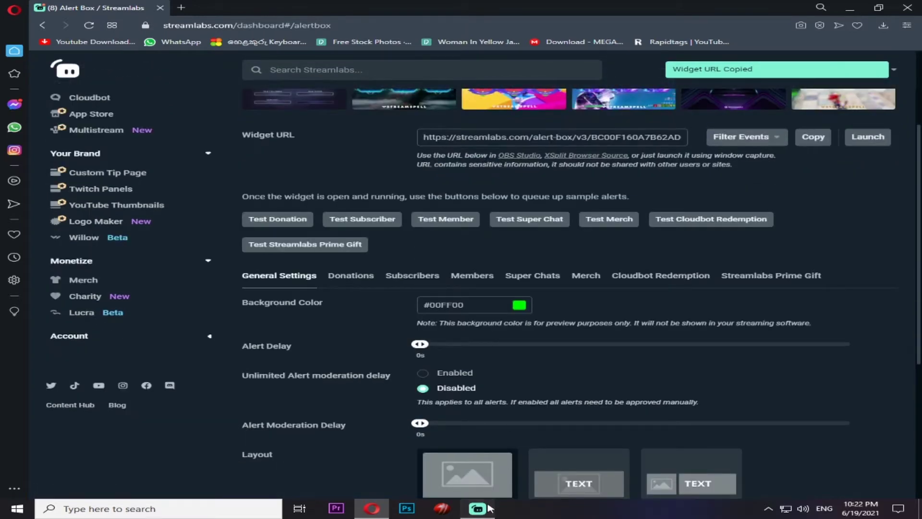
# Switch to Streamlabs OBS and add a scene named New Scene to the scene collection
pyautogui.click(488, 507)
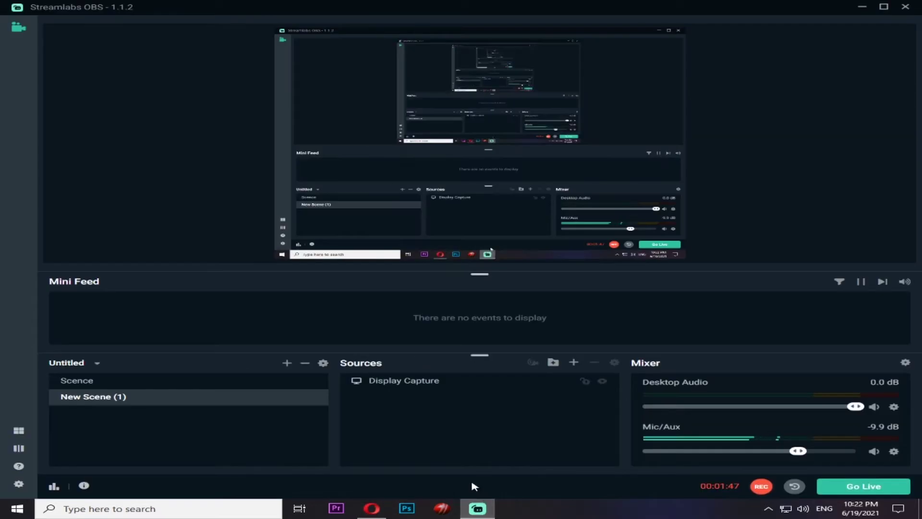
pyautogui.click(574, 362)
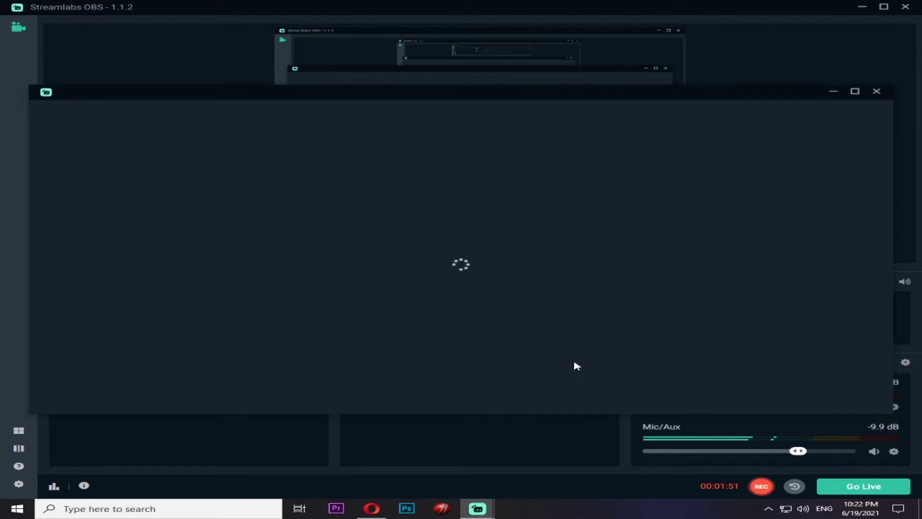
pyautogui.click(876, 92)
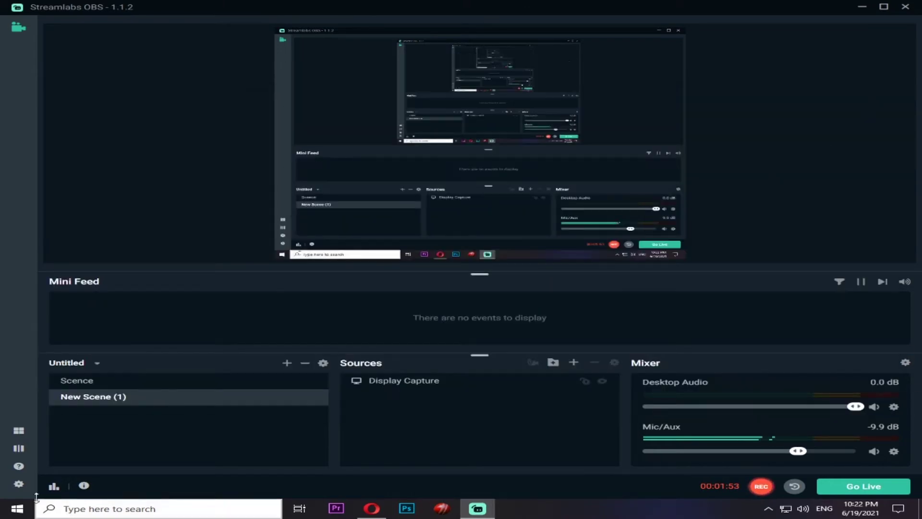
pyautogui.click(287, 364)
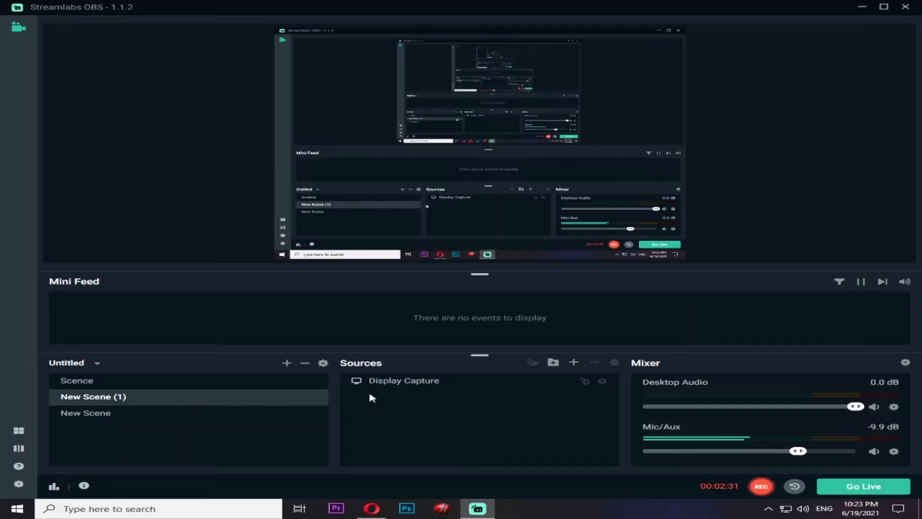
# Add a new Browser Source to the scene New Scene (1), above Display Capture
pyautogui.click(379, 382)
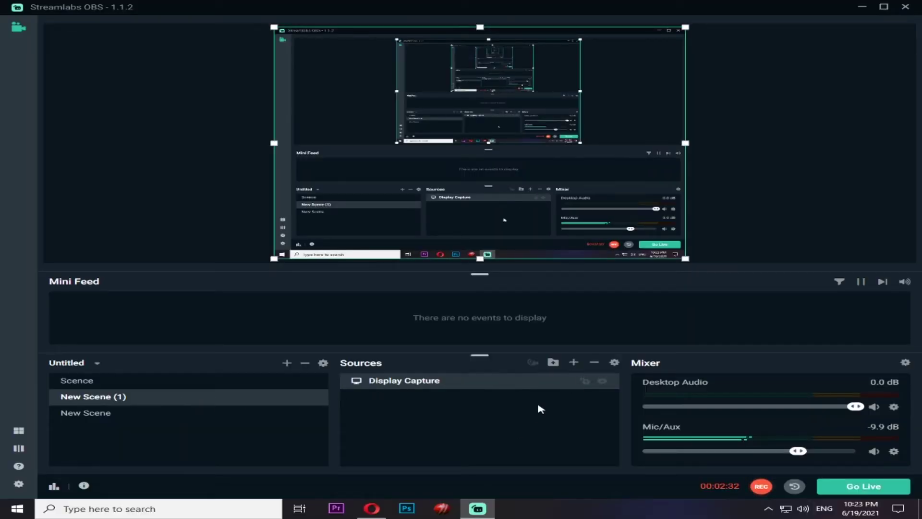
pyautogui.click(573, 362)
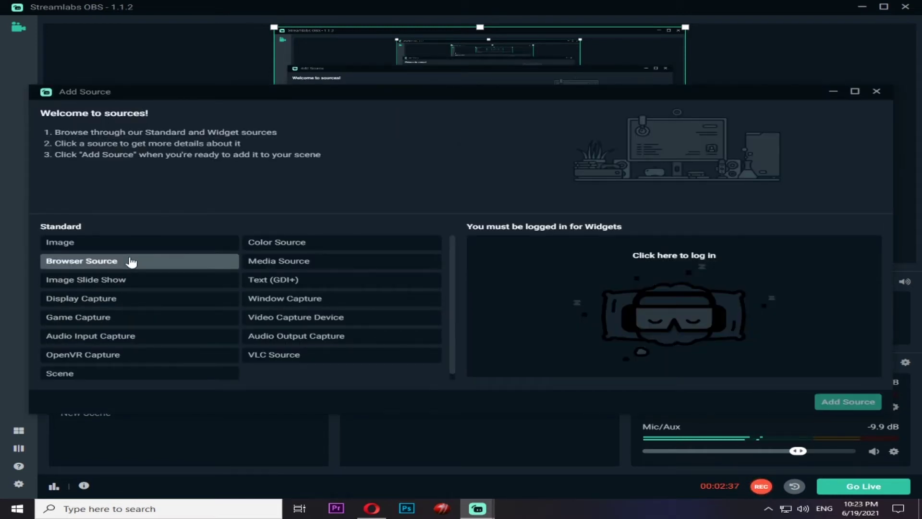
pyautogui.click(144, 261)
pyautogui.click(831, 404)
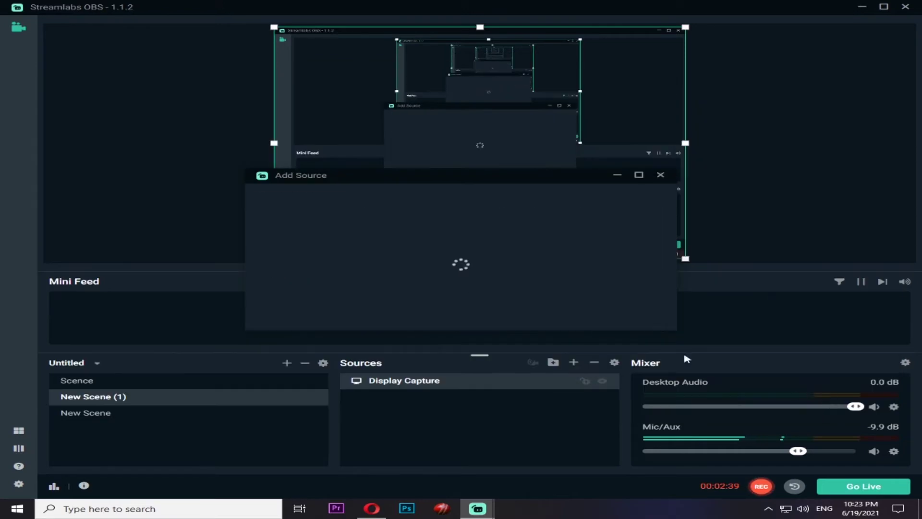
pyautogui.click(621, 321)
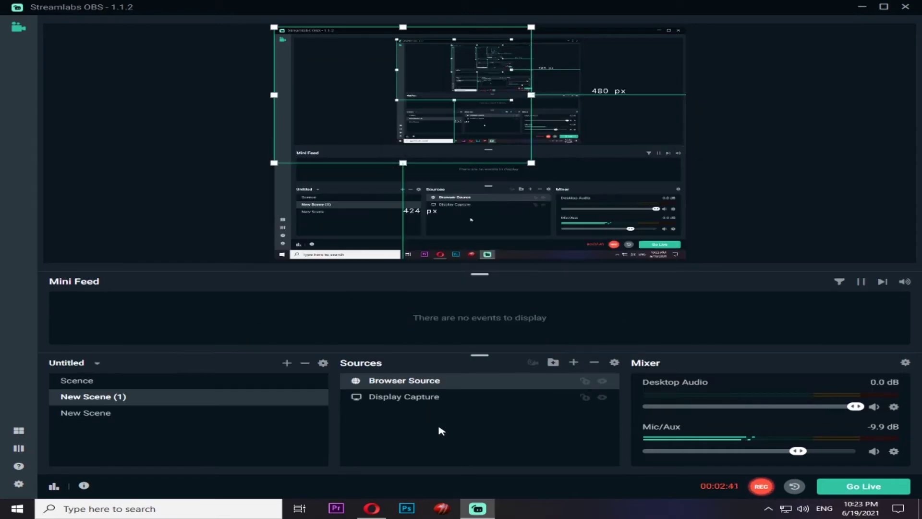
# Switch back to the Alert Box general settings page in the Opera browser
pyautogui.click(372, 508)
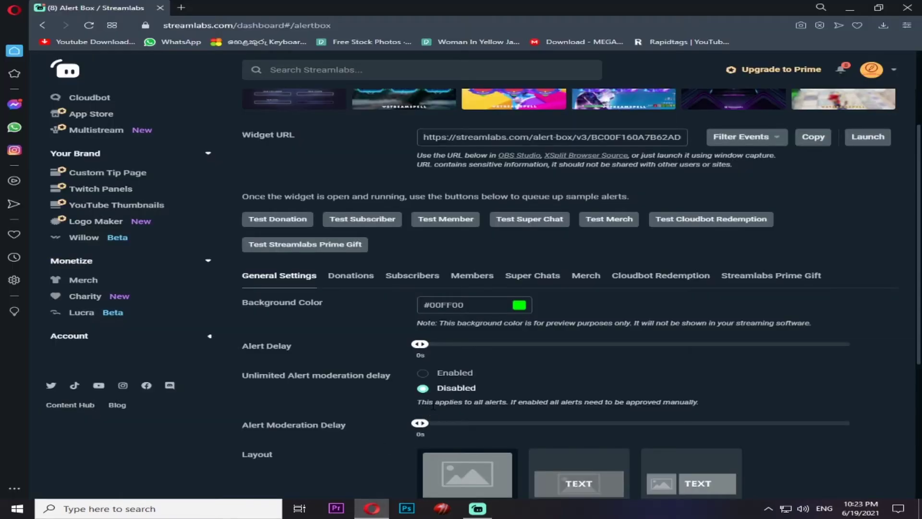
pyautogui.scroll(-3, 437, 408)
pyautogui.scroll(3, 453, 397)
# Try an Alert Delay of 22 seconds and return it to 0 seconds
pyautogui.moveTo(420, 344); pyautogui.dragTo(294, 359)
pyautogui.moveTo(420, 344); pyautogui.dragTo(478, 416)
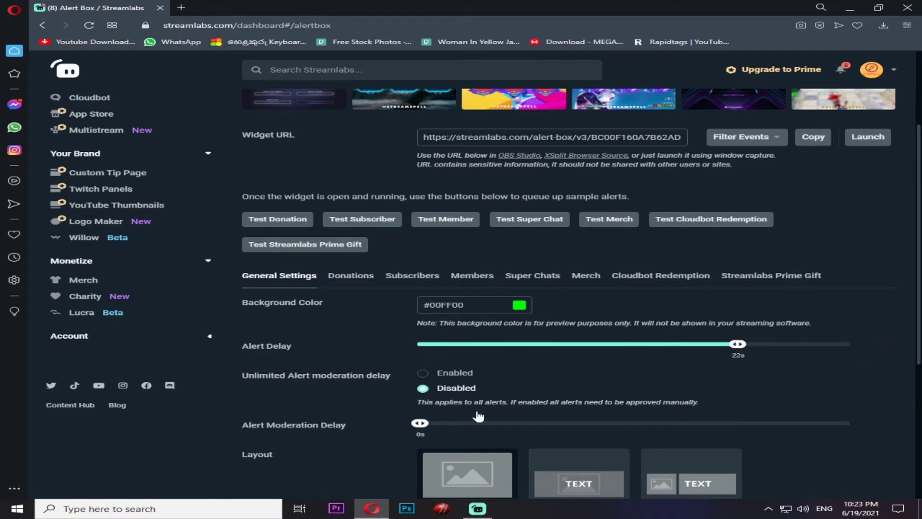
pyautogui.moveTo(252, 361); pyautogui.dragTo(376, 375)
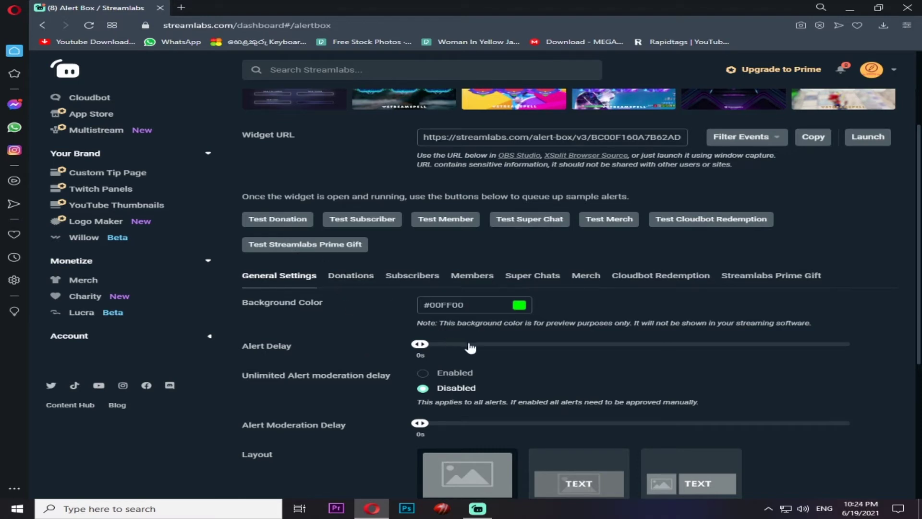
pyautogui.moveTo(466, 344); pyautogui.dragTo(413, 345)
# Examine the remaining general alert settings, including moderation delay, layout, alert parries, profanity filter and custom bad words
pyautogui.moveTo(363, 421); pyautogui.dragTo(374, 379)
pyautogui.scroll(-3, 401, 318)
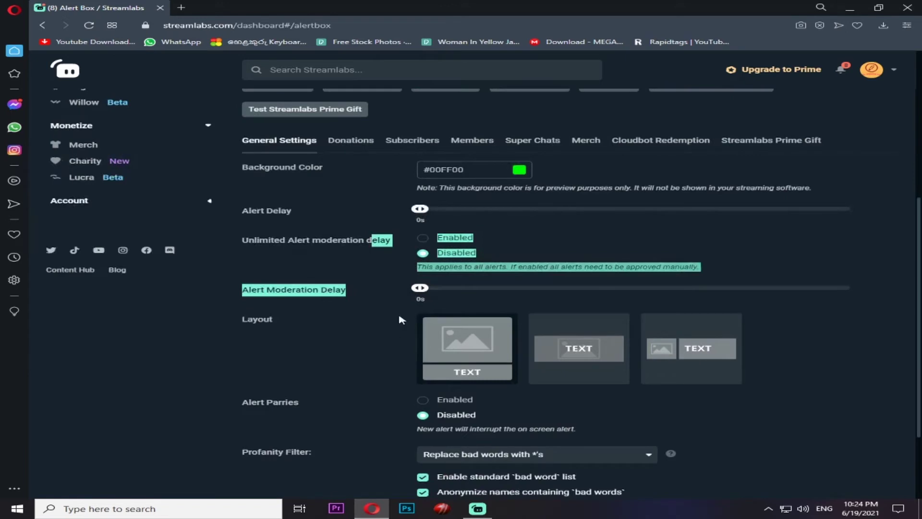
pyautogui.click(488, 288)
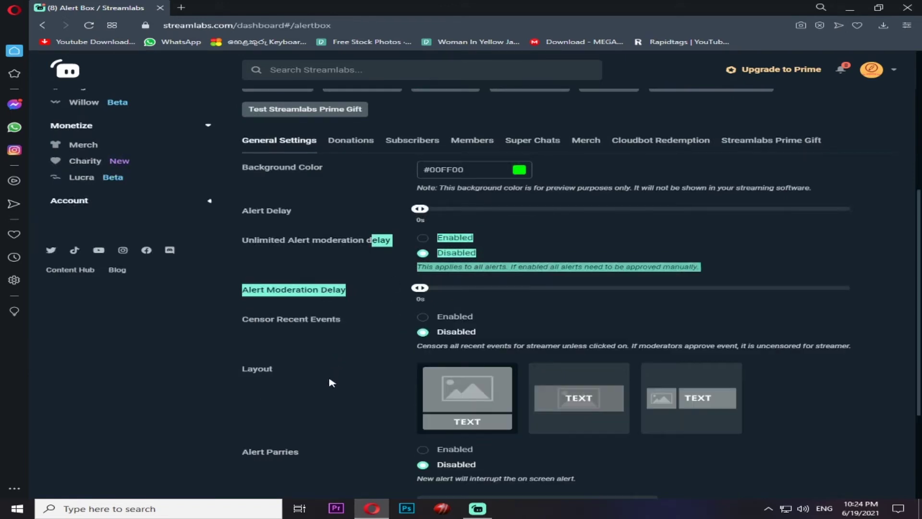
pyautogui.scroll(-2, 346, 384)
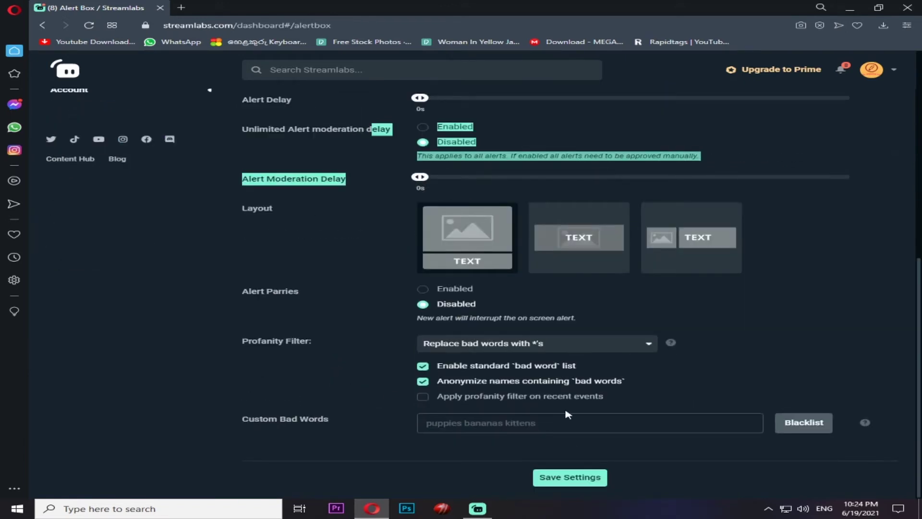
pyautogui.scroll(5, 576, 415)
pyautogui.scroll(-5, 592, 420)
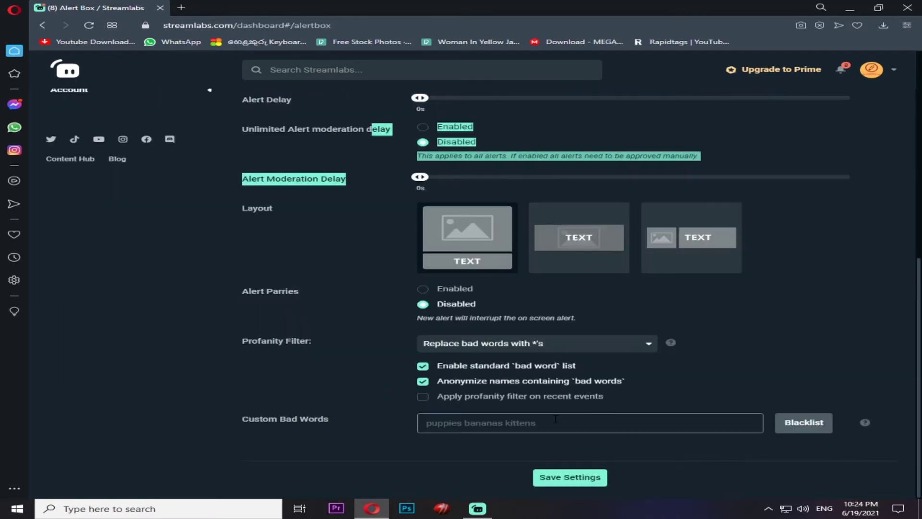
pyautogui.scroll(7, 592, 421)
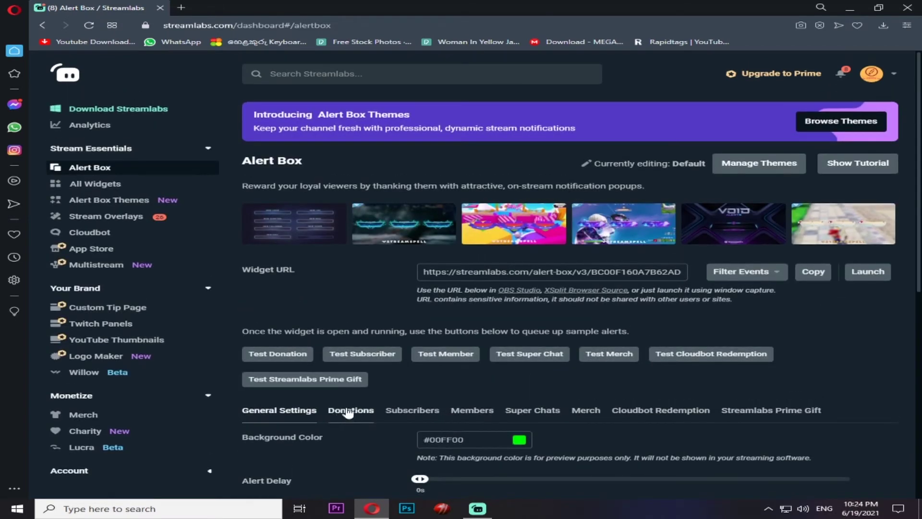
# Open the donation alert settings and choose Wiggle as the text animation
pyautogui.click(349, 411)
pyautogui.scroll(-2, 365, 416)
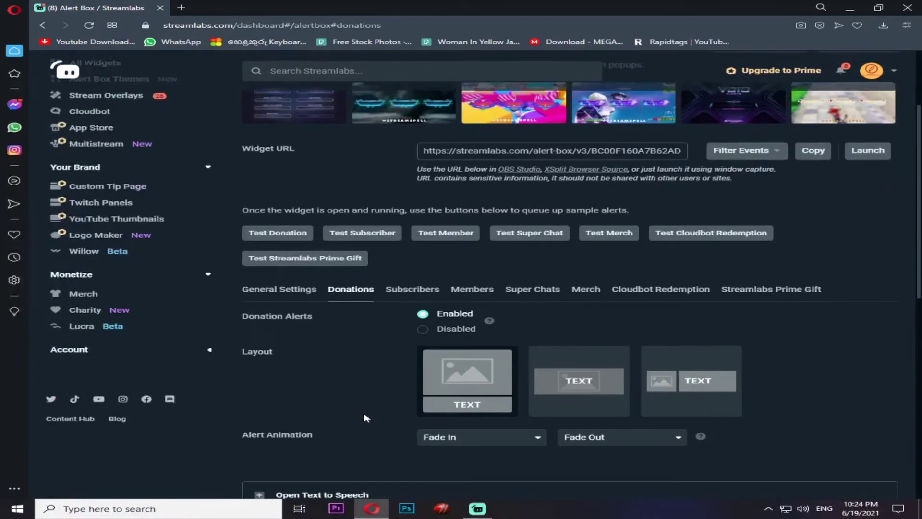
pyautogui.scroll(-5, 392, 410)
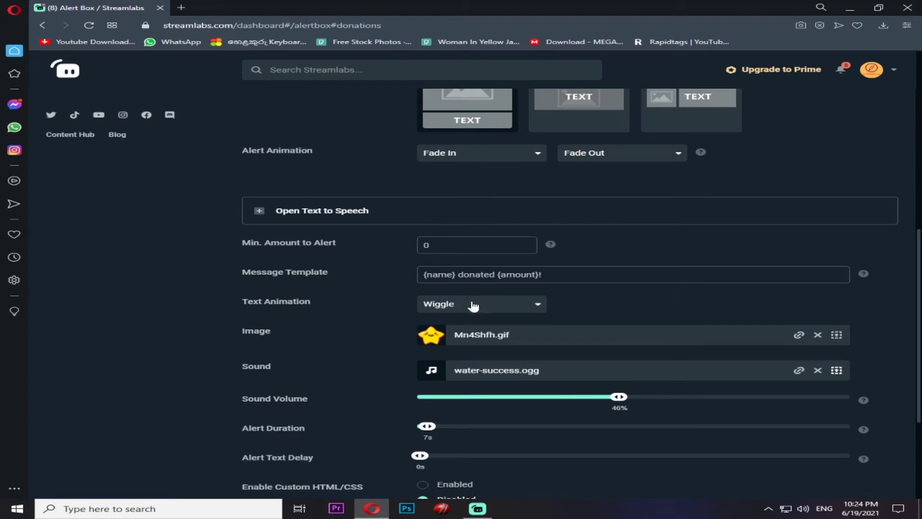
pyautogui.click(507, 305)
pyautogui.scroll(1, 465, 380)
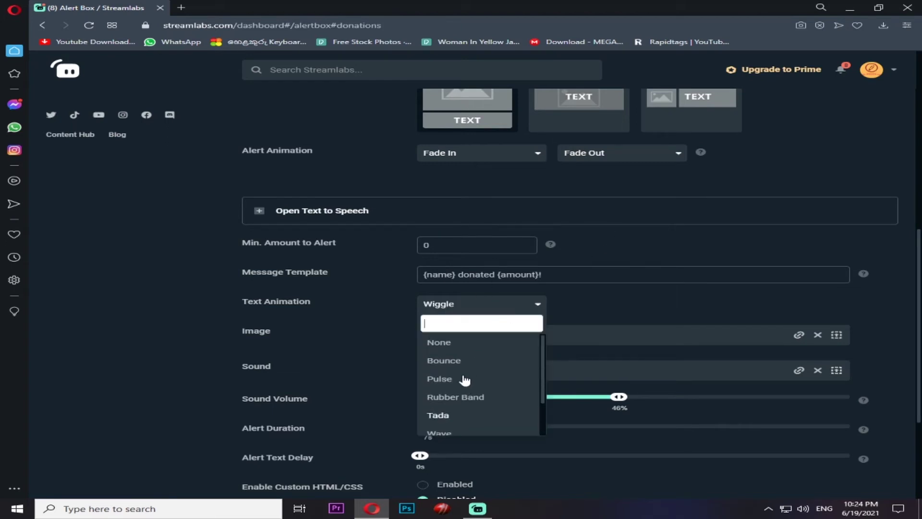
pyautogui.scroll(-2, 465, 365)
pyautogui.click(453, 408)
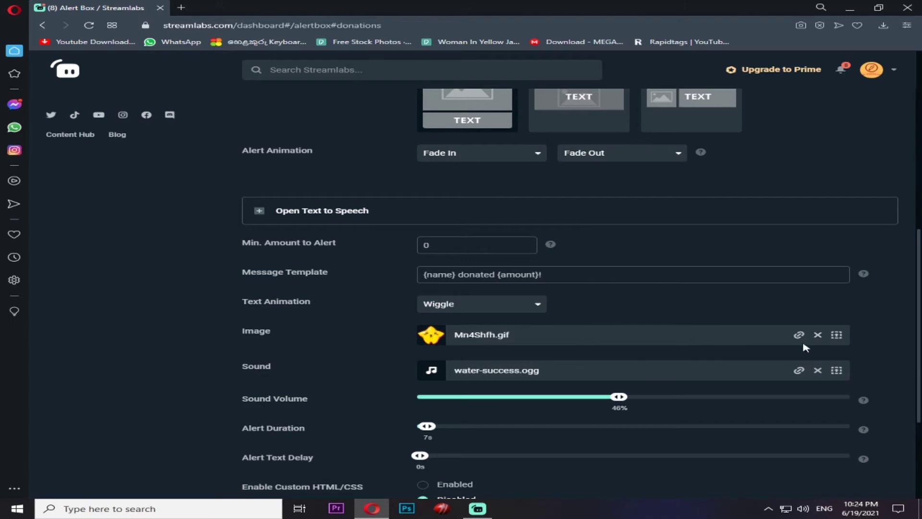
# Browse the stock images gallery and open the sounds gallery for the donation alert, closing both without selecting anything
pyautogui.click(836, 336)
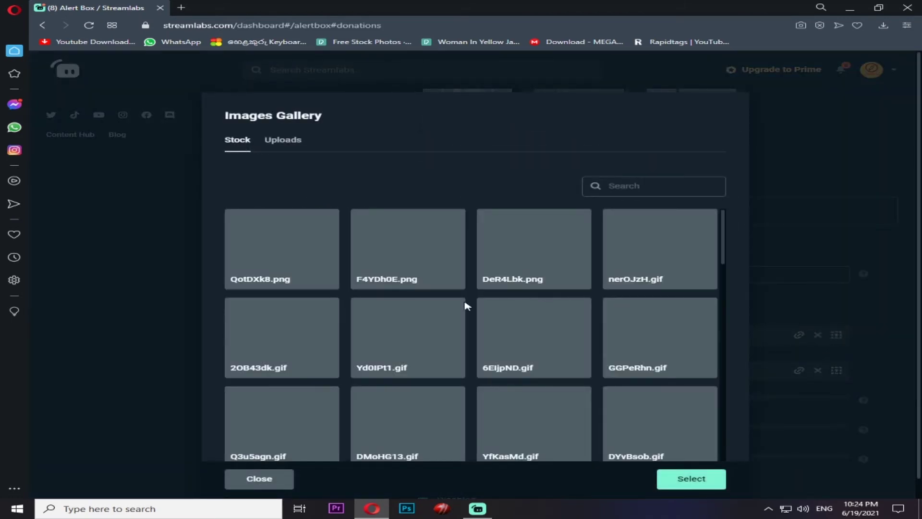
pyautogui.scroll(-10, 461, 285)
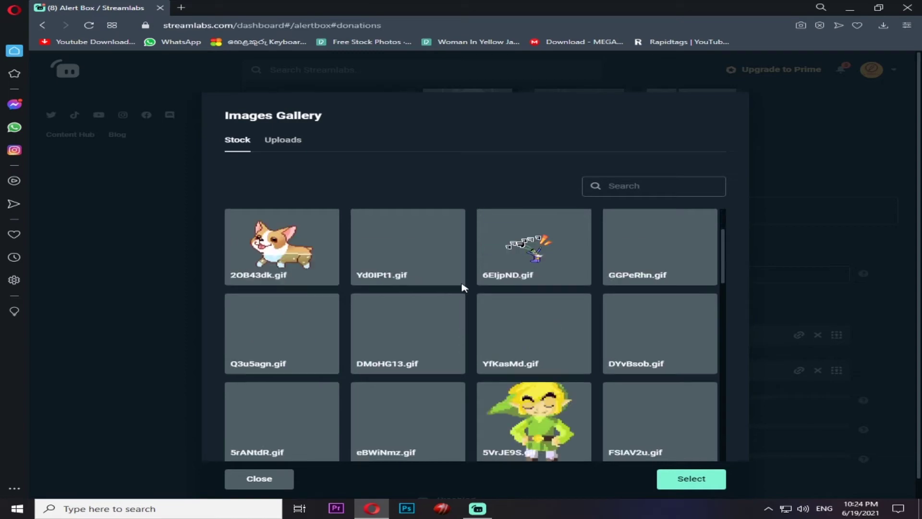
pyautogui.scroll(10, 473, 298)
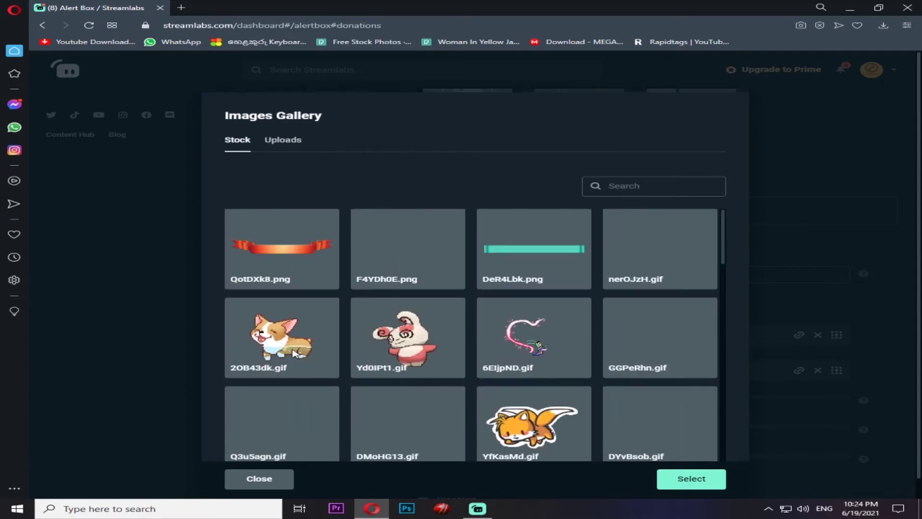
pyautogui.click(248, 480)
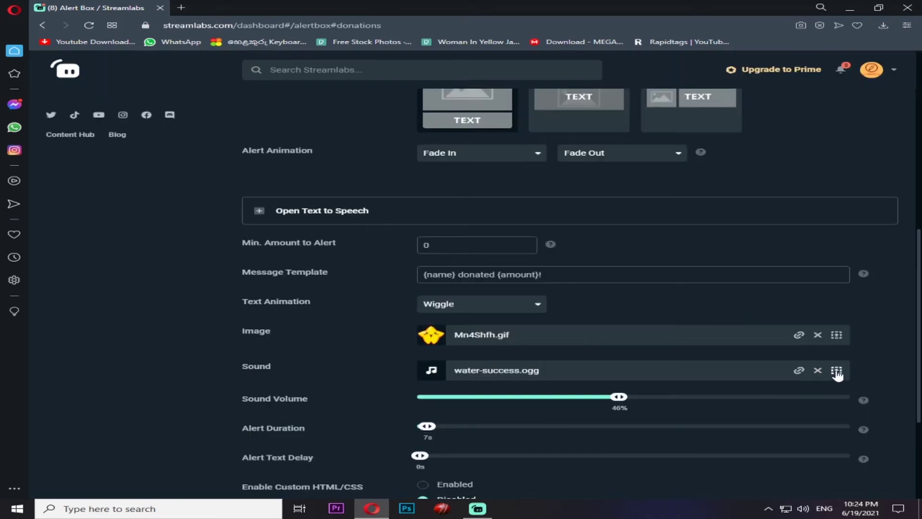
pyautogui.click(837, 372)
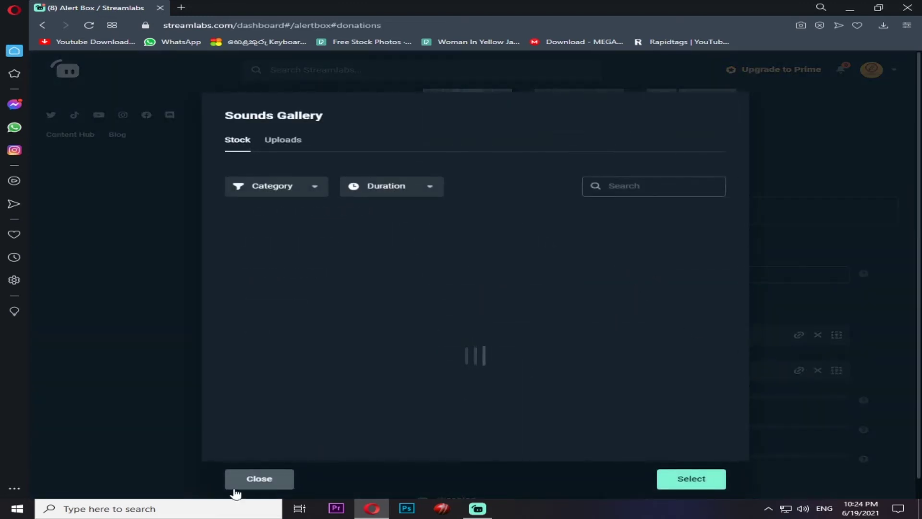
pyautogui.click(250, 479)
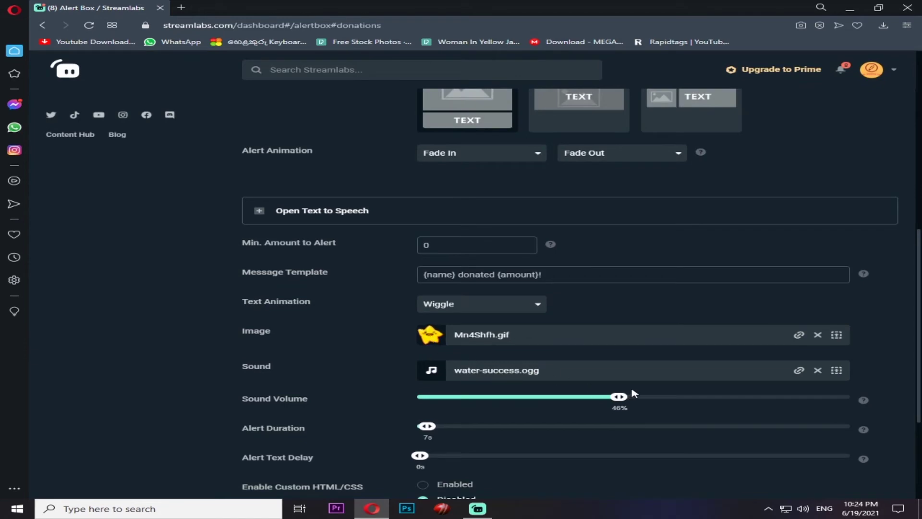
# Send a sample alert from the Alert Box test options
pyautogui.scroll(8, 436, 290)
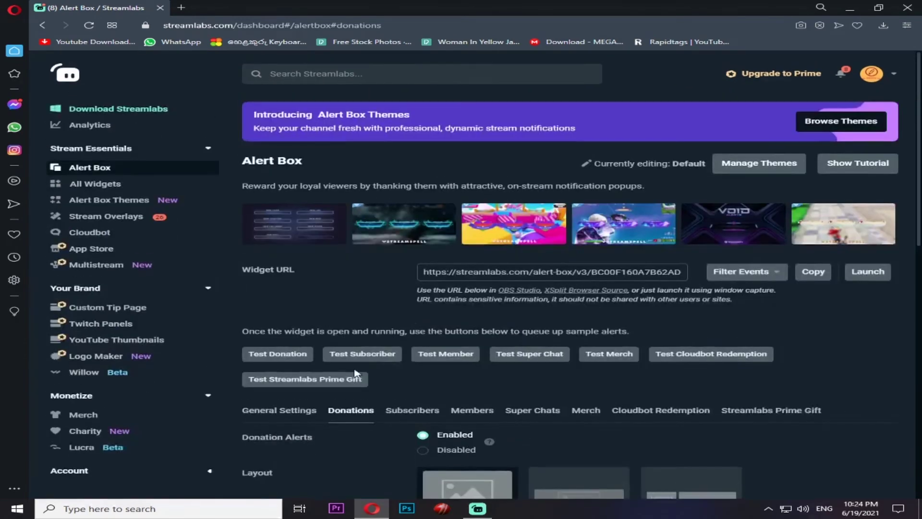
pyautogui.click(432, 408)
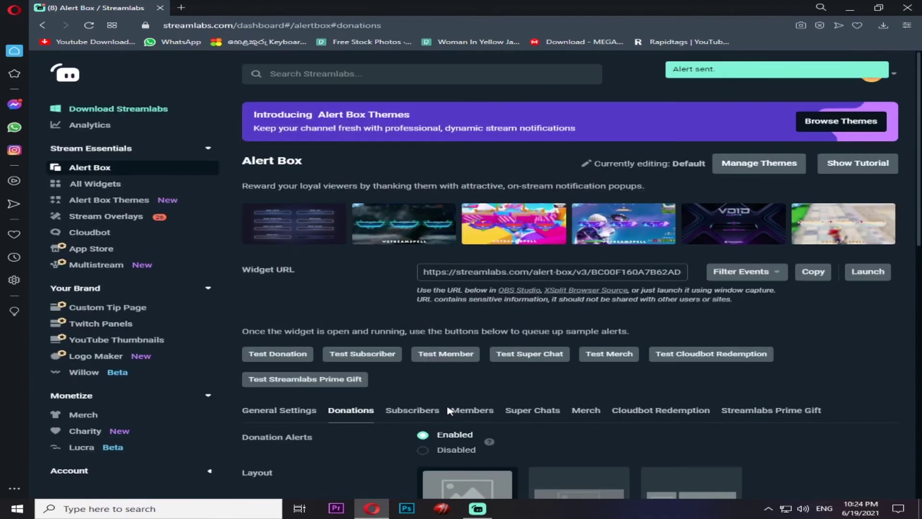
# Set the donation alert duration to 8 seconds, keep the alert text delay at 0 seconds, and save the settings
pyautogui.scroll(-8, 449, 411)
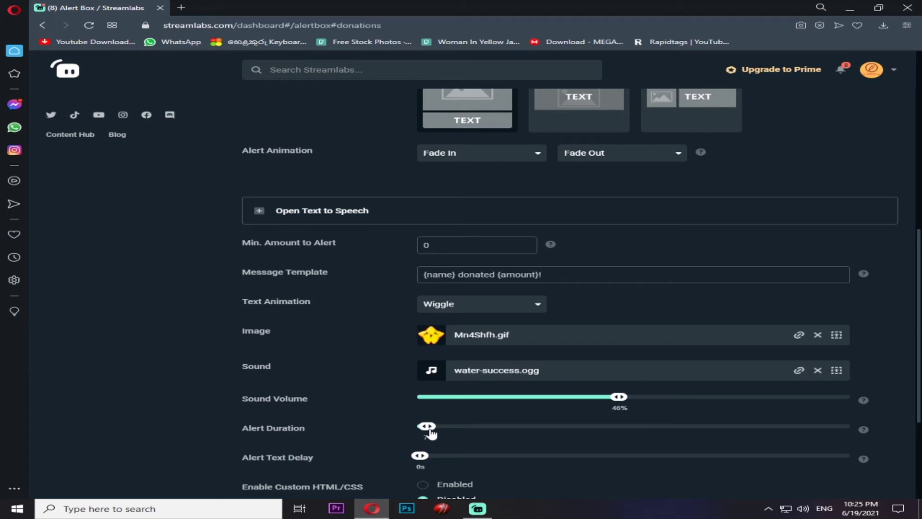
pyautogui.moveTo(422, 428)
pyautogui.mouseDown()
pyautogui.moveTo(436, 431)
pyautogui.moveTo(419, 427)
pyautogui.mouseUp()
pyautogui.scroll(-3, 326, 465)
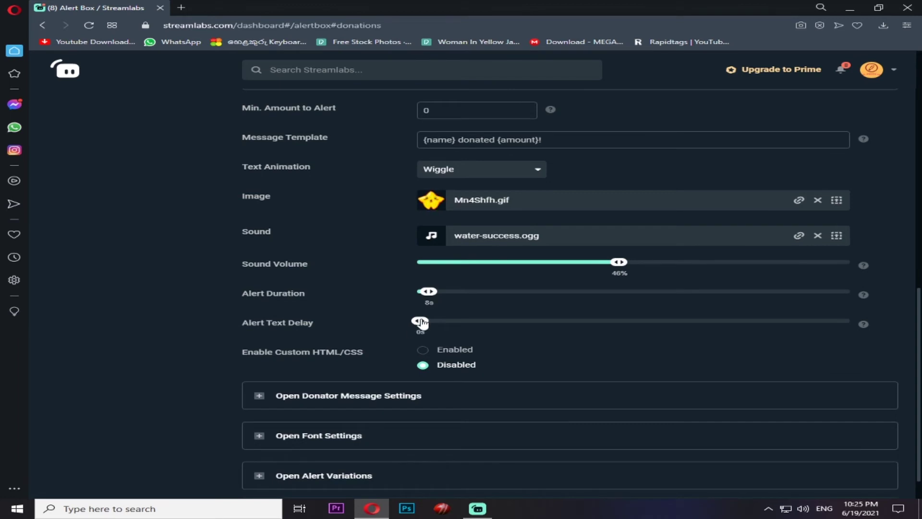
pyautogui.moveTo(418, 321)
pyautogui.mouseDown()
pyautogui.moveTo(435, 322)
pyautogui.moveTo(407, 326)
pyautogui.mouseUp()
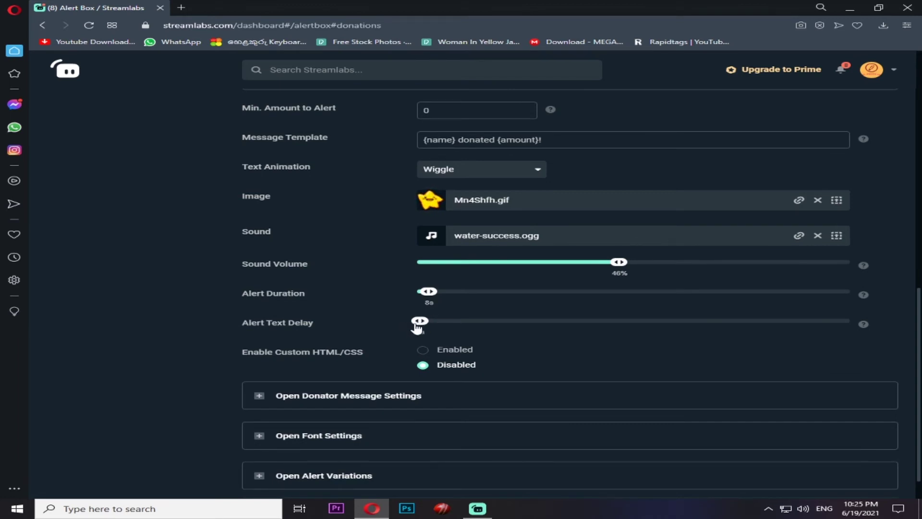
pyautogui.scroll(-1, 417, 325)
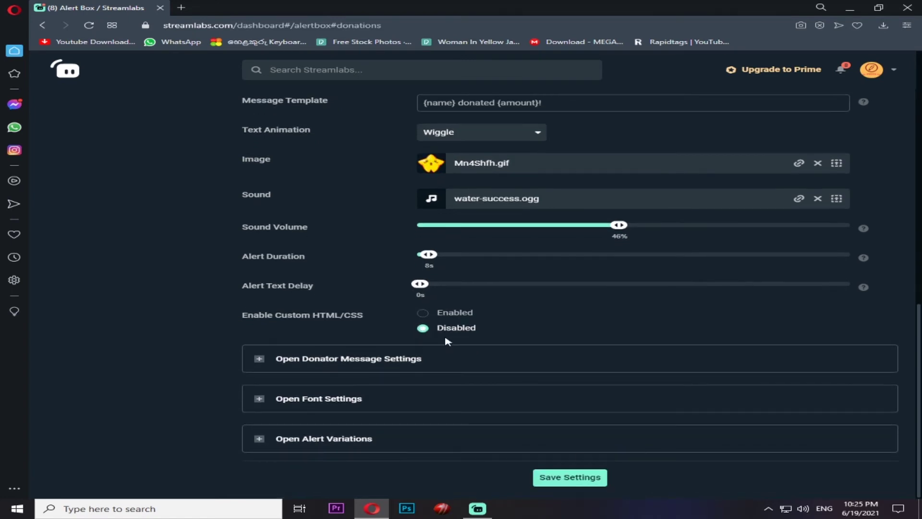
pyautogui.click(580, 484)
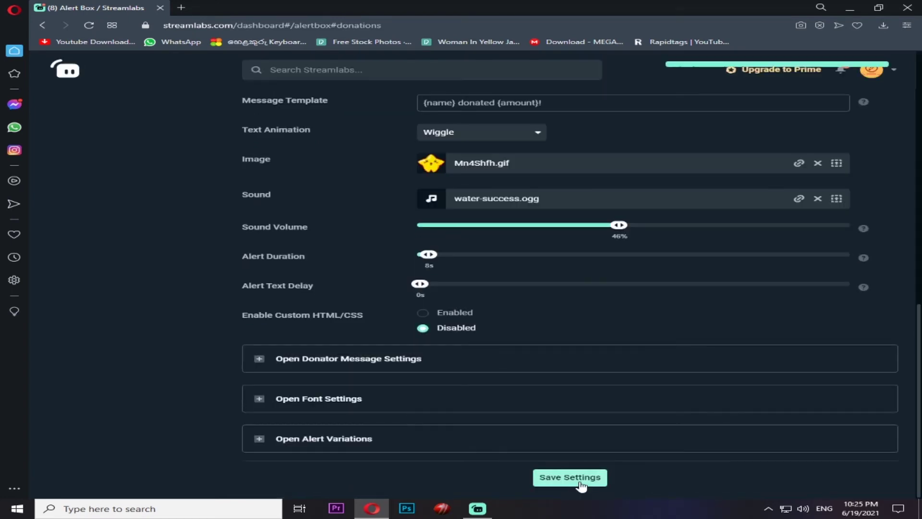
# Send a test donation alert and switch to Streamlabs OBS to check the browser source in the preview
pyautogui.scroll(10, 550, 481)
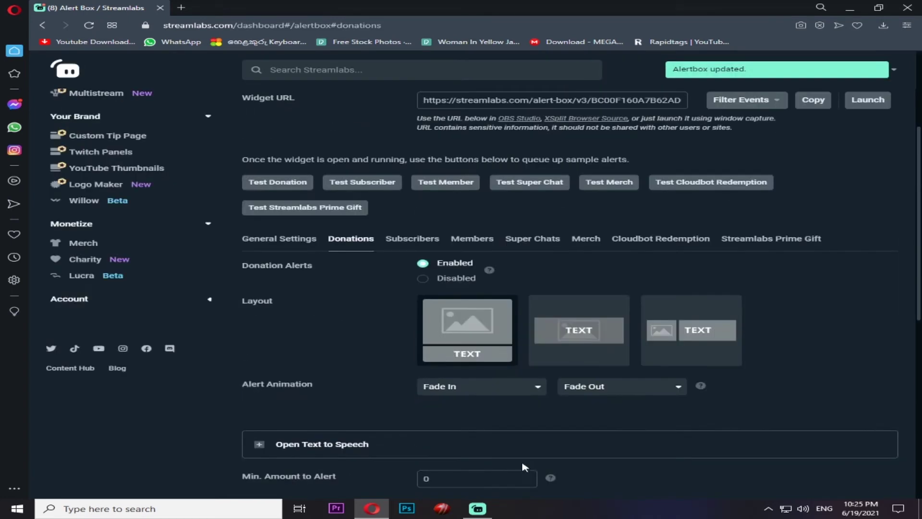
pyautogui.scroll(3, 392, 350)
pyautogui.click(293, 355)
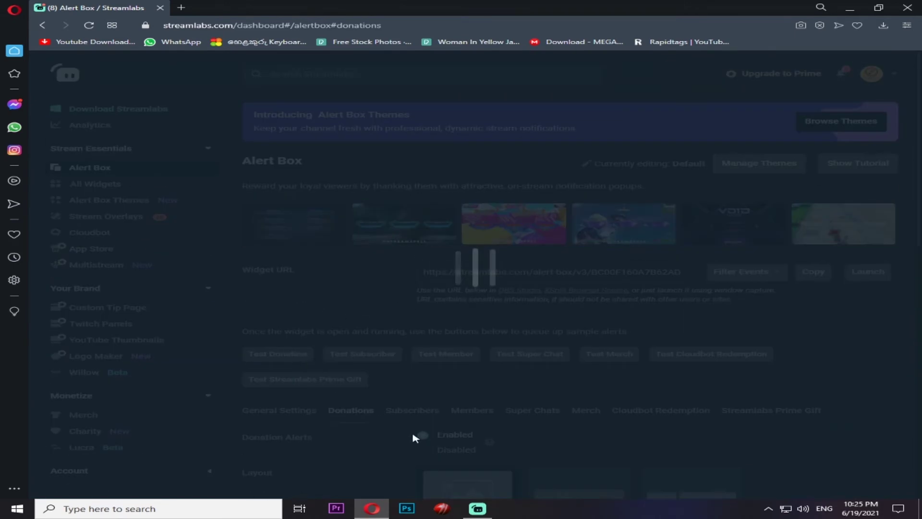
pyautogui.click(478, 509)
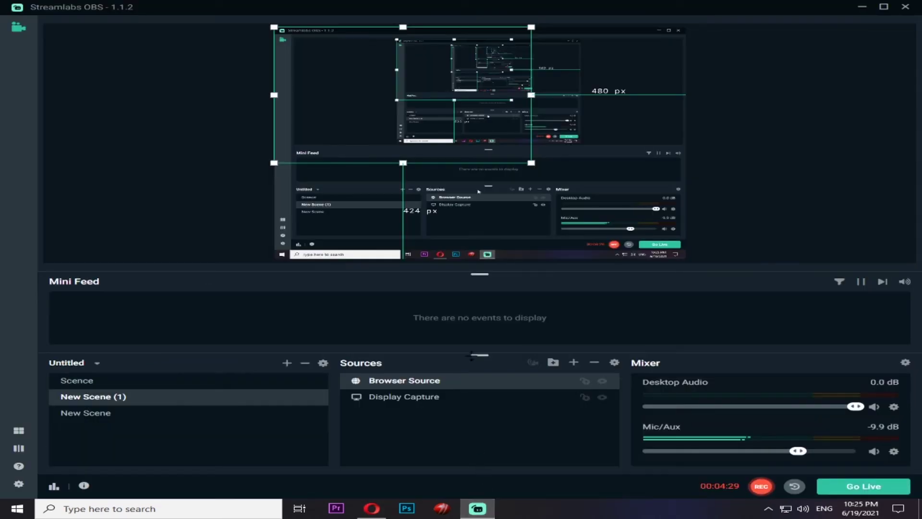
pyautogui.moveTo(409, 384); pyautogui.dragTo(376, 381)
# Return to the Alert Box page in Opera, review the donation settings, and send another test donation alert
pyautogui.click(372, 508)
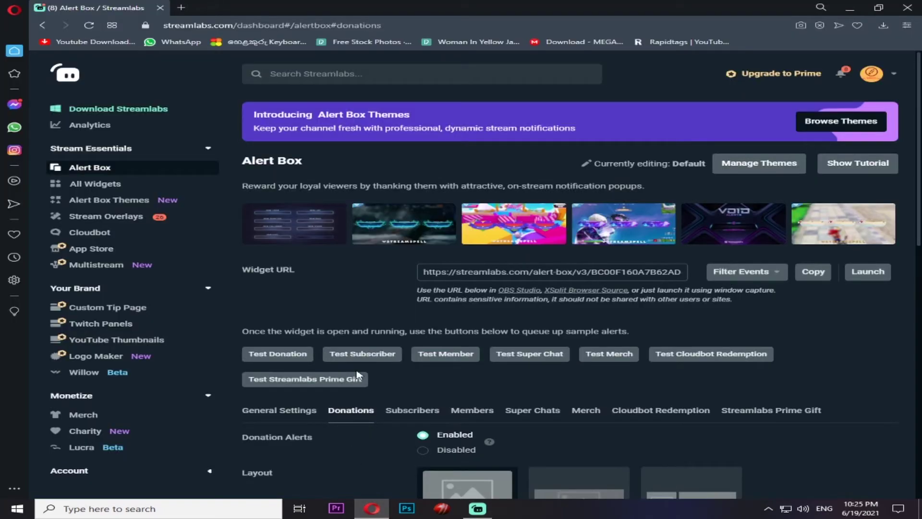
pyautogui.scroll(-10, 358, 374)
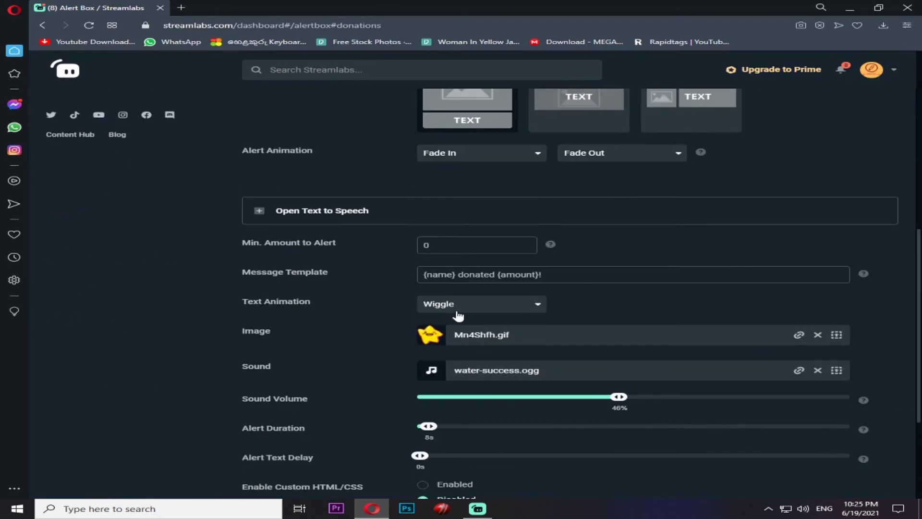
pyautogui.scroll(8, 442, 301)
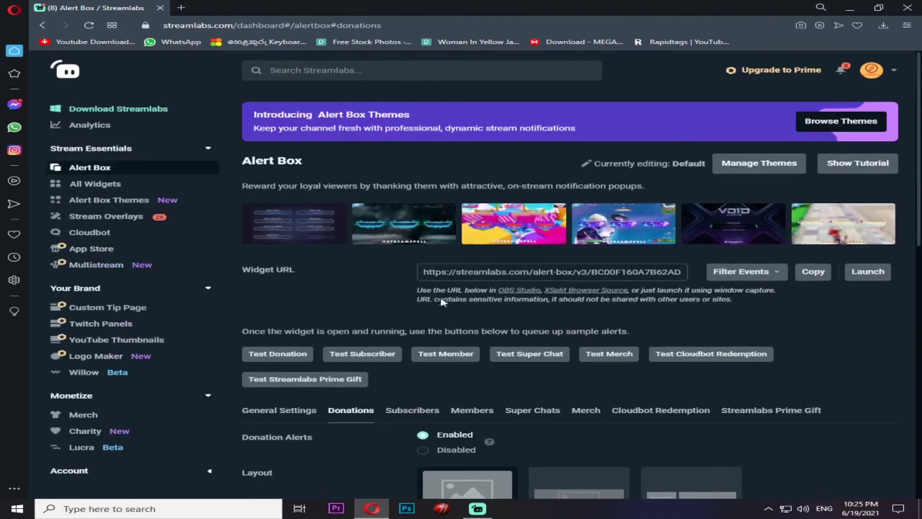
pyautogui.click(290, 347)
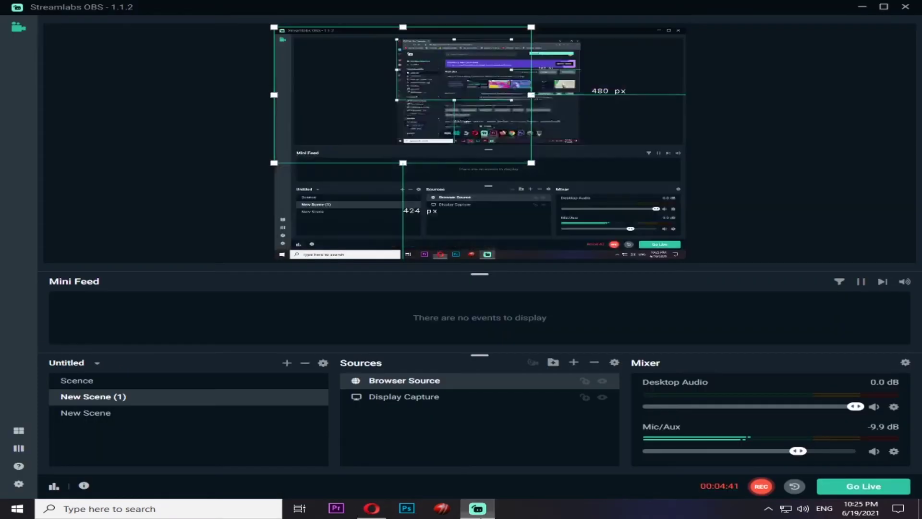
# Switch to Streamlabs OBS and move the browser source to about 141 px from the canvas's left edge and 369 px from its top
pyautogui.hotkey('alt', 'Tab')
pyautogui.moveTo(319, 158); pyautogui.dragTo(319, 171)
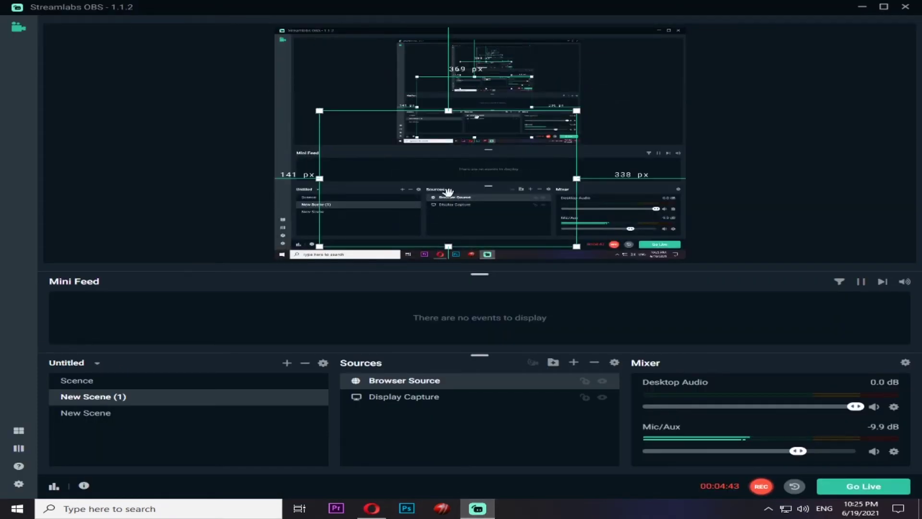